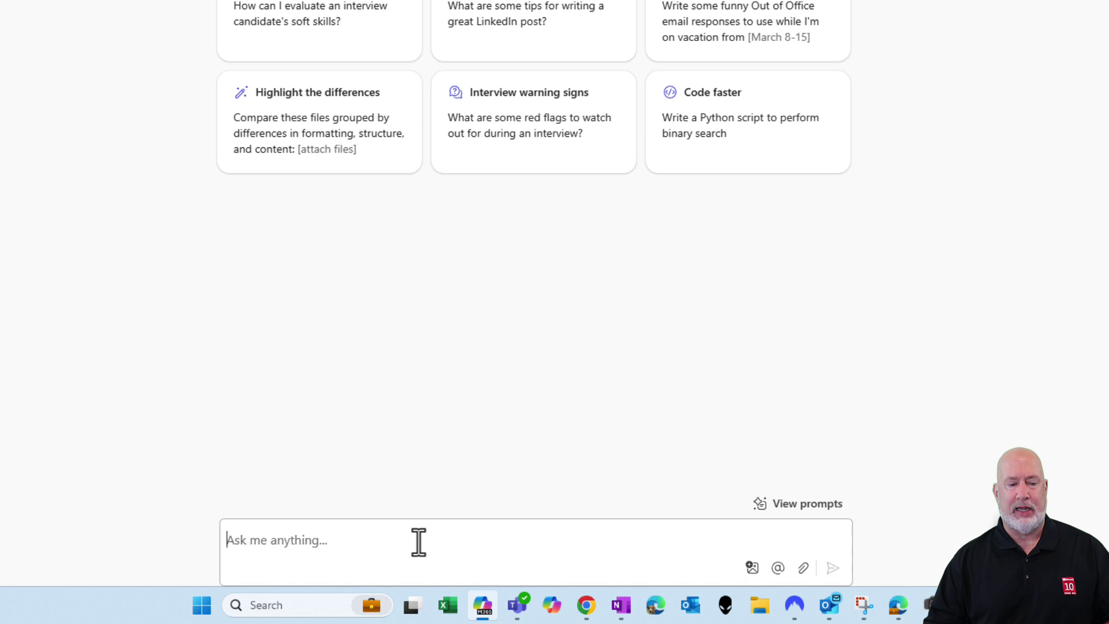
Step: Attach the Word file 2024_Annual_Report (1).docx to a new chat message
left_click(419, 540)
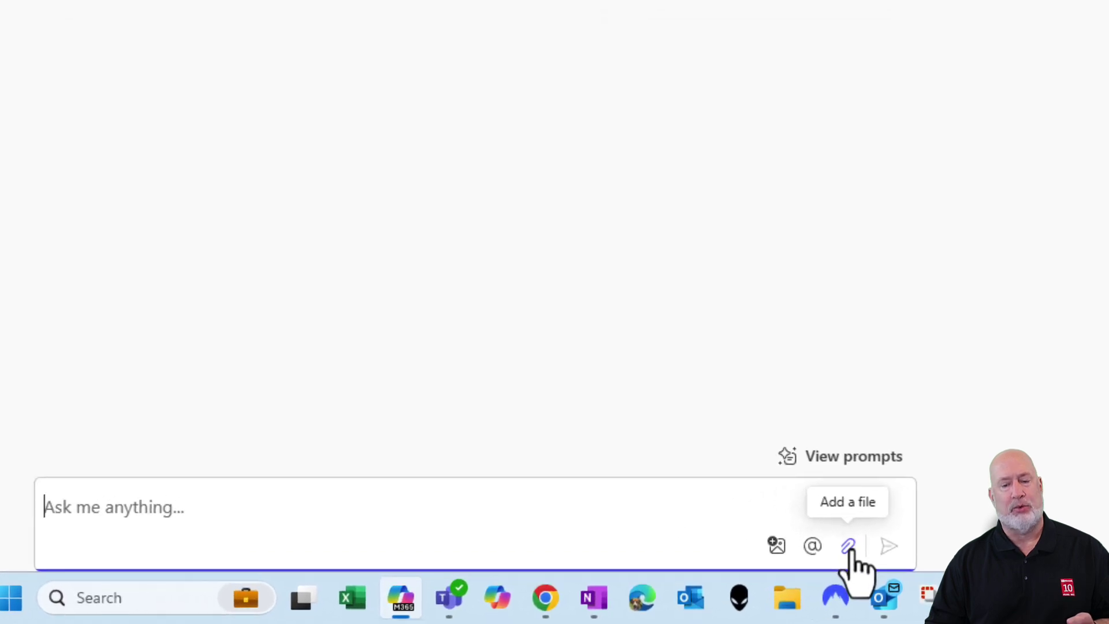
left_click(850, 547)
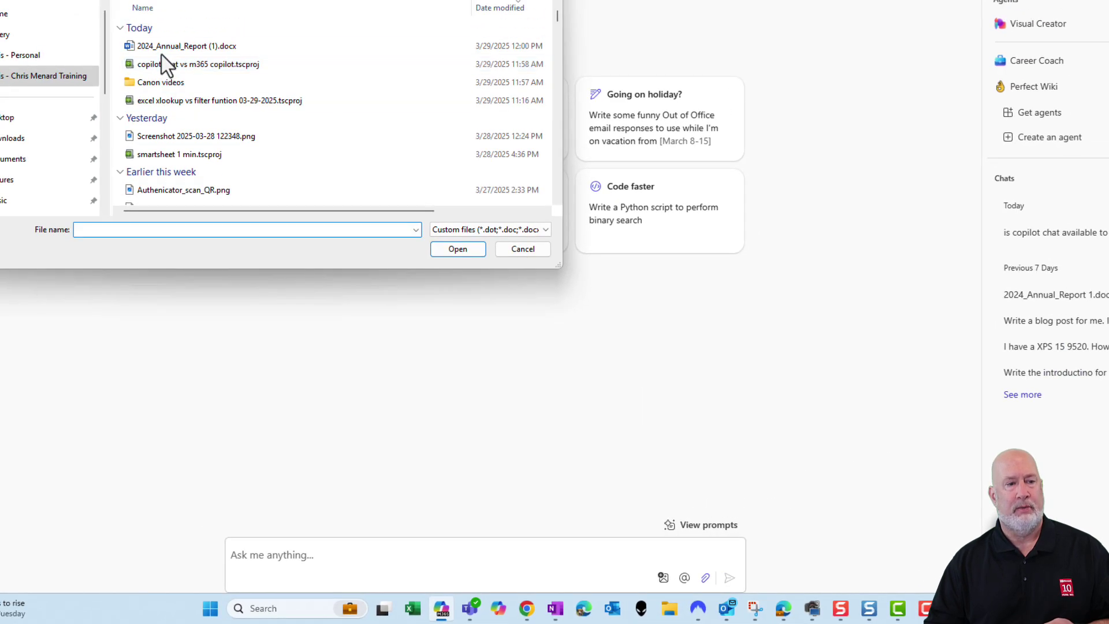
left_click(161, 51)
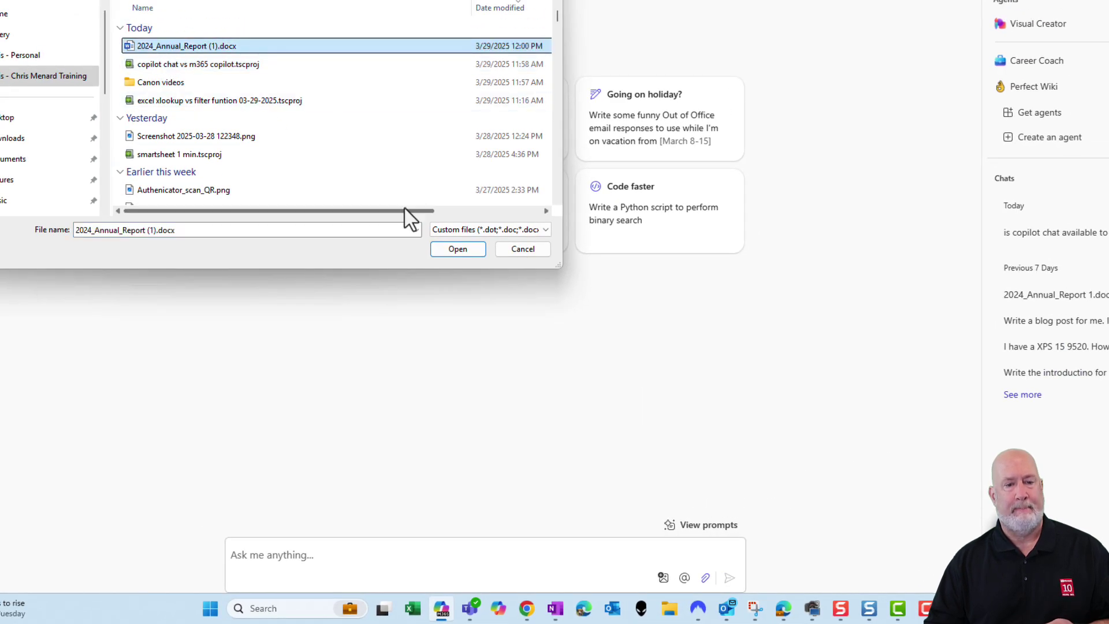
left_click(455, 251)
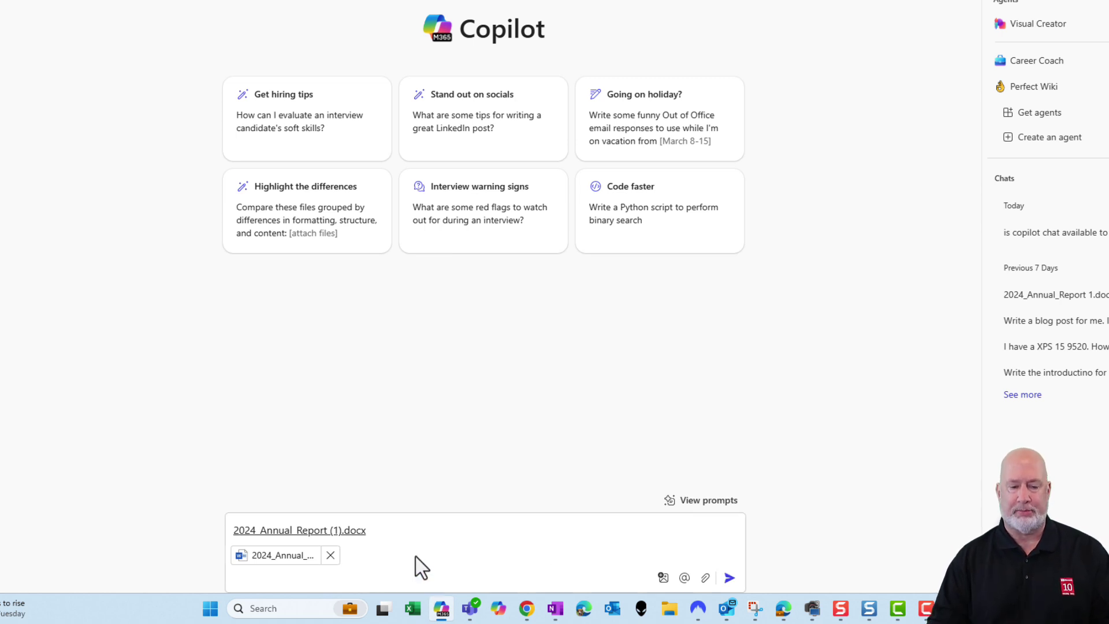
Step: Ask Copilot 'What was the annual revenue for 2024?' about the attached report
left_click(418, 532)
type("What was the annual revenue for 202")
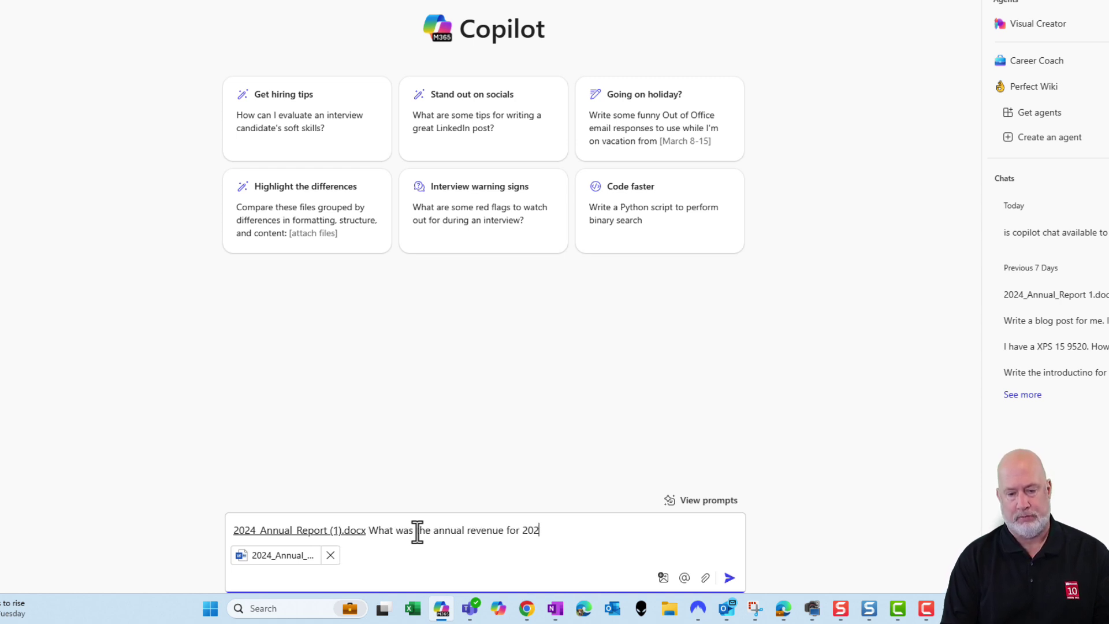
type("4?")
key("Return")
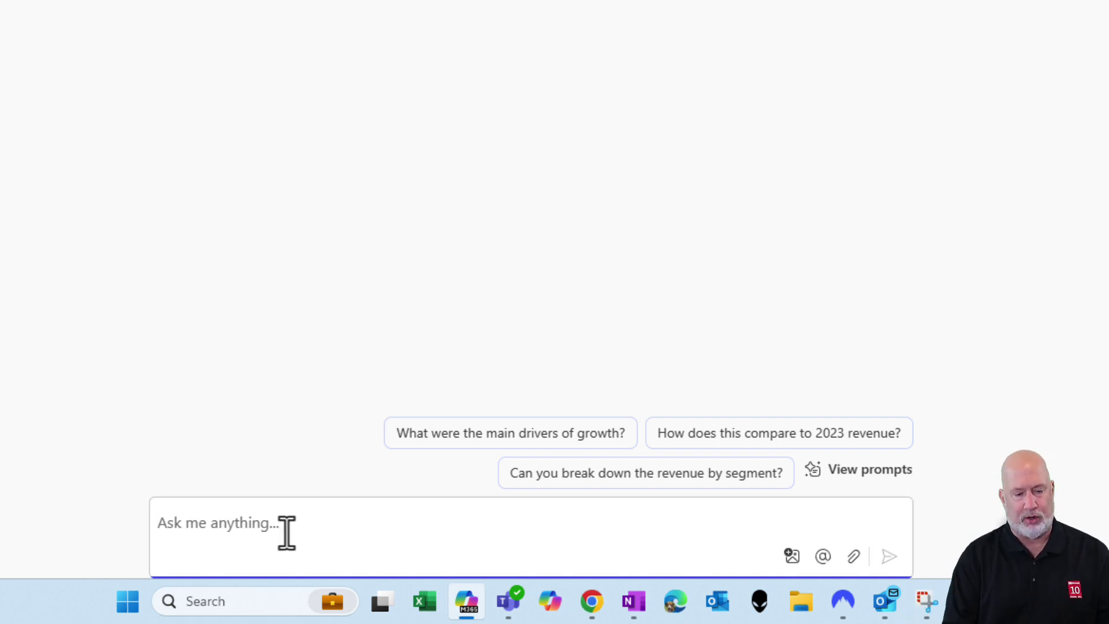
type("Break out the revenue for 2022 to 2024 in a table. ")
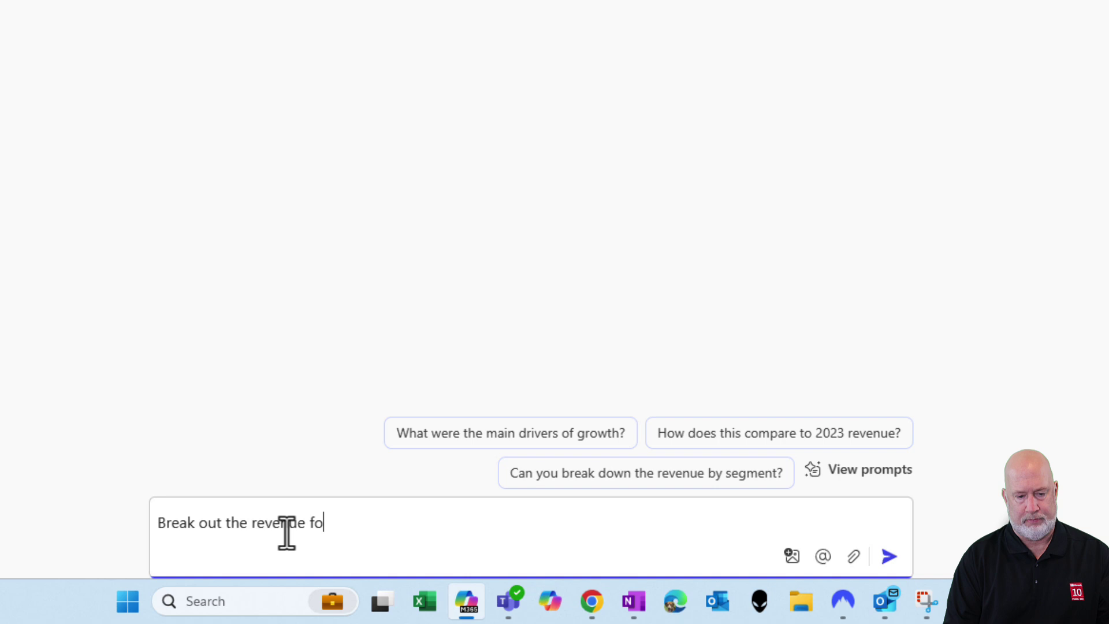
type("Show percentage")
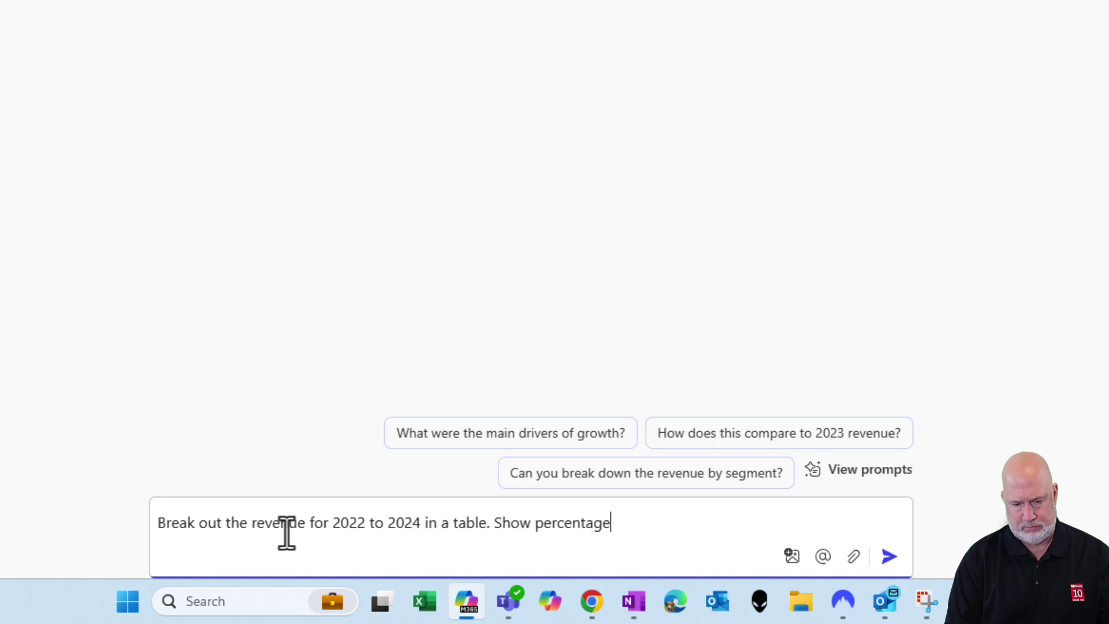
type(" changes also in the table")
Step: Request a 2022–2024 revenue table showing the percentage changes
key("Return")
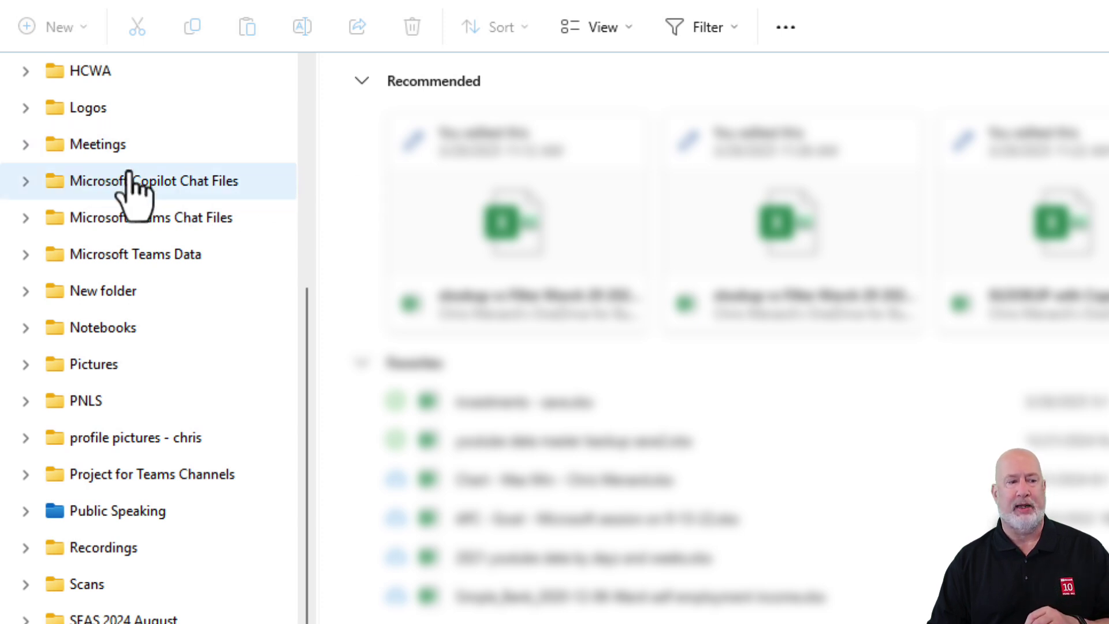
Step: Open OneDrive's Microsoft Copilot Chat Files folder with the three annual report copies
left_click(157, 199)
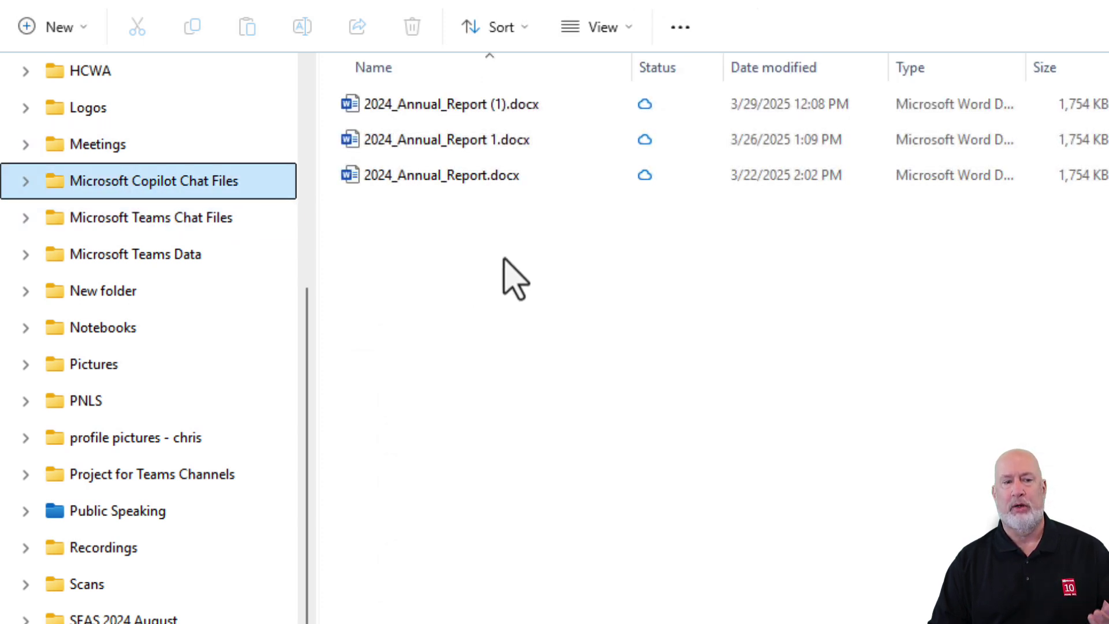